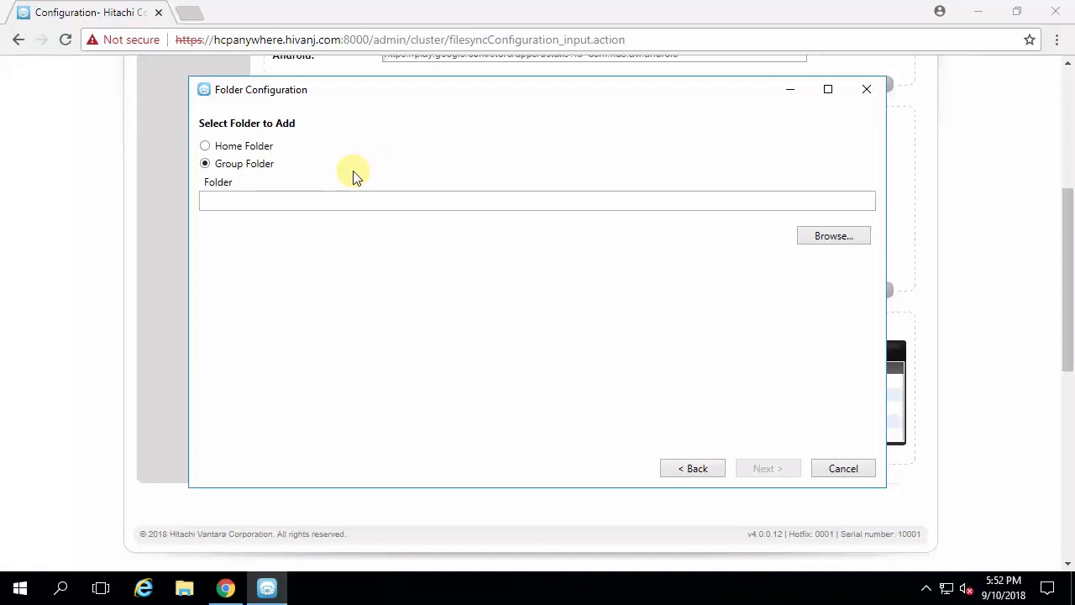
# - Choose the APPS folder on the DATA (E:) drive as the group folder and continue to its access settings
pyautogui.click(832, 240)
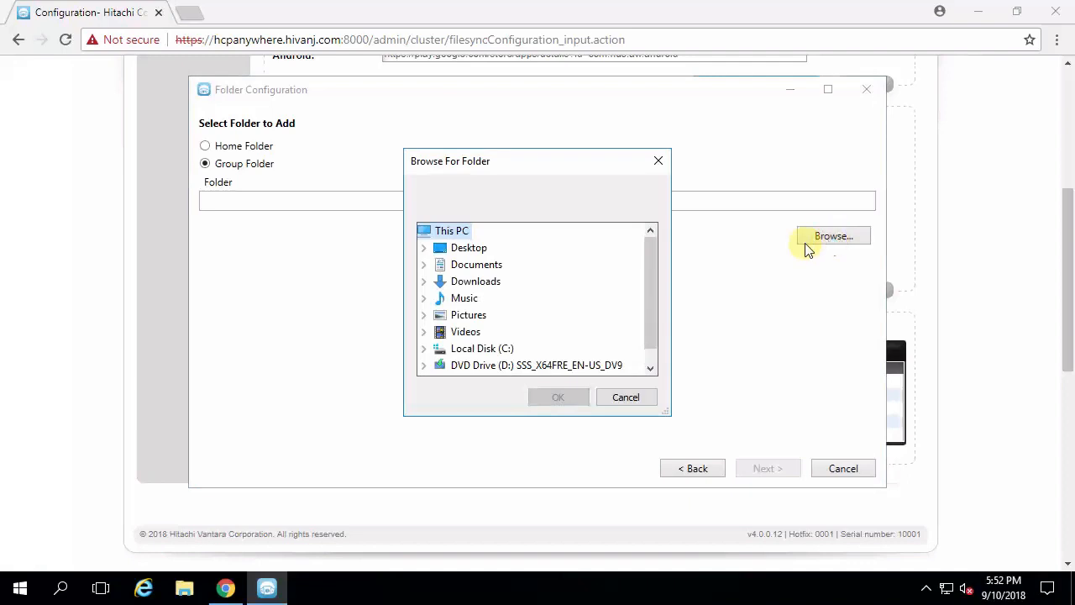
pyautogui.scroll(-1, 652, 353)
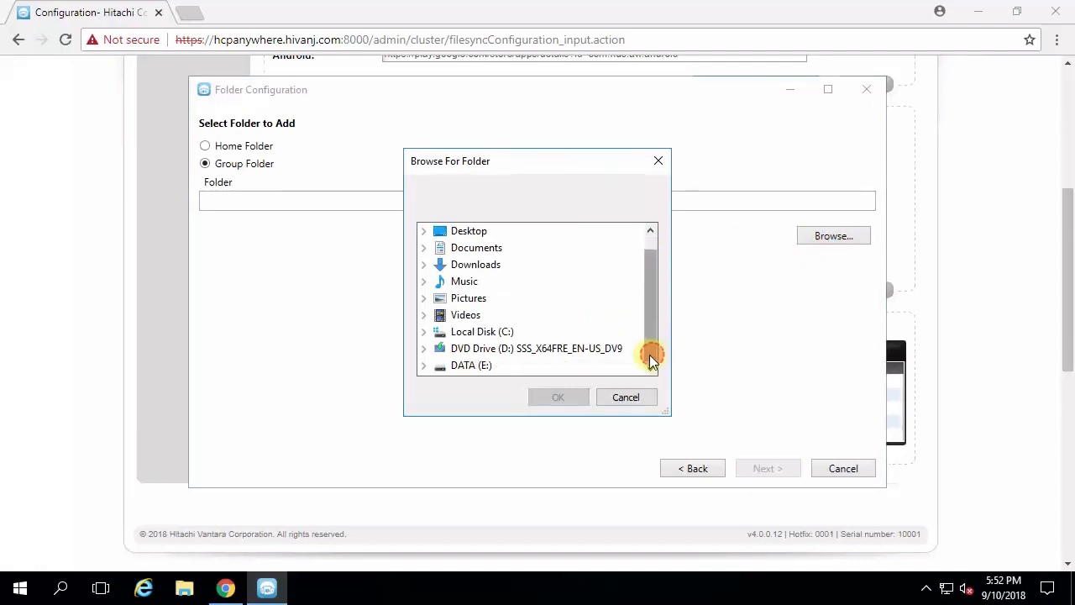
pyautogui.doubleClick(453, 367)
pyautogui.doubleClick(485, 367)
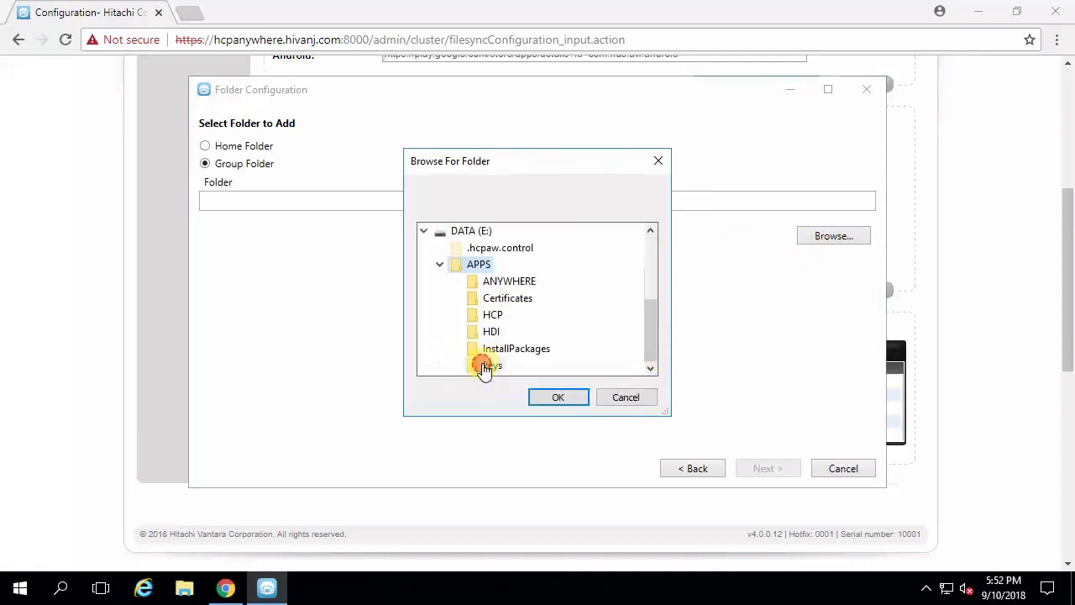
pyautogui.click(564, 399)
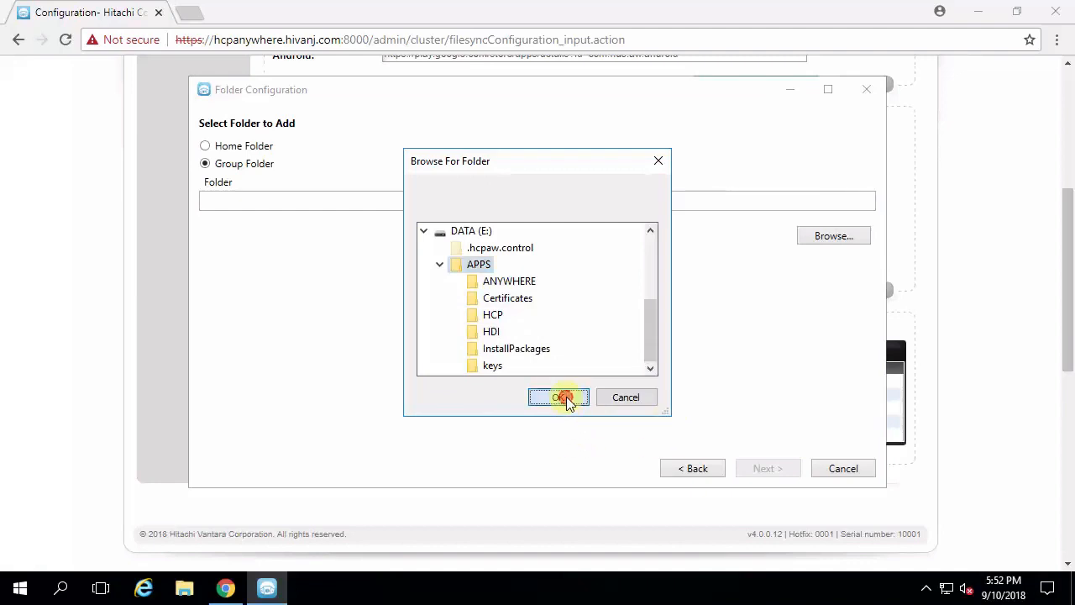
pyautogui.click(771, 471)
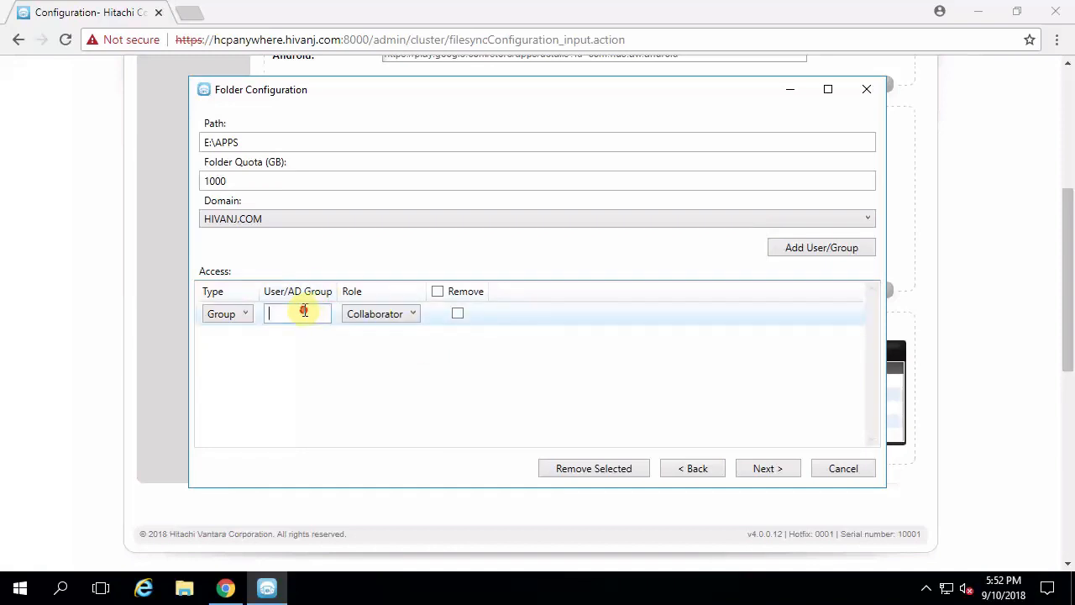
# - Give the groups edge admins and hcp admins Collaborator access to E:\APPS, then submit and finish the folder configuration
pyautogui.write('ec')
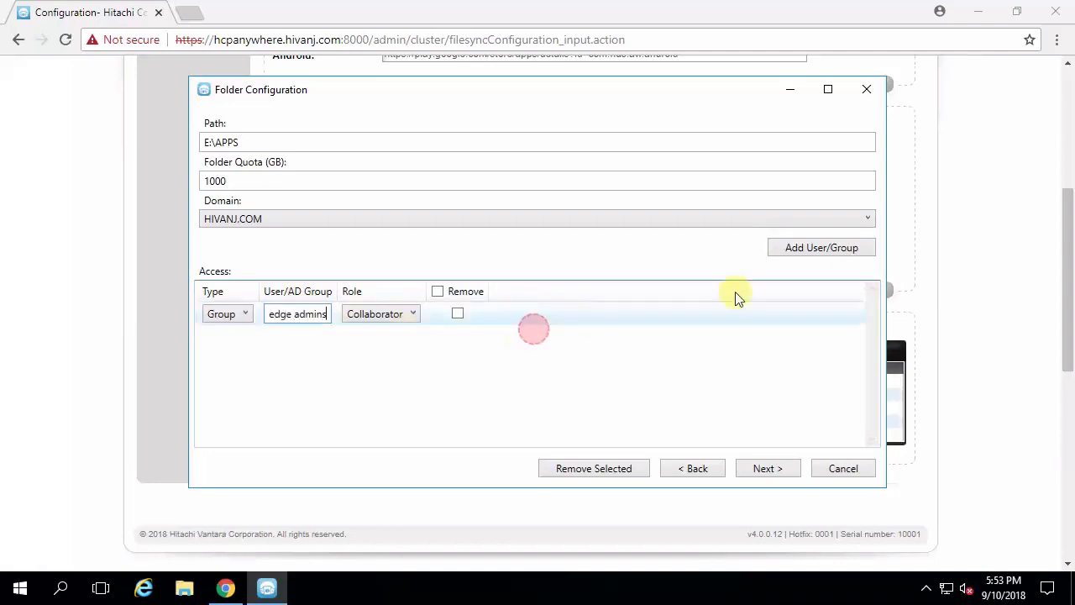
pyautogui.click(813, 245)
pyautogui.click(295, 338)
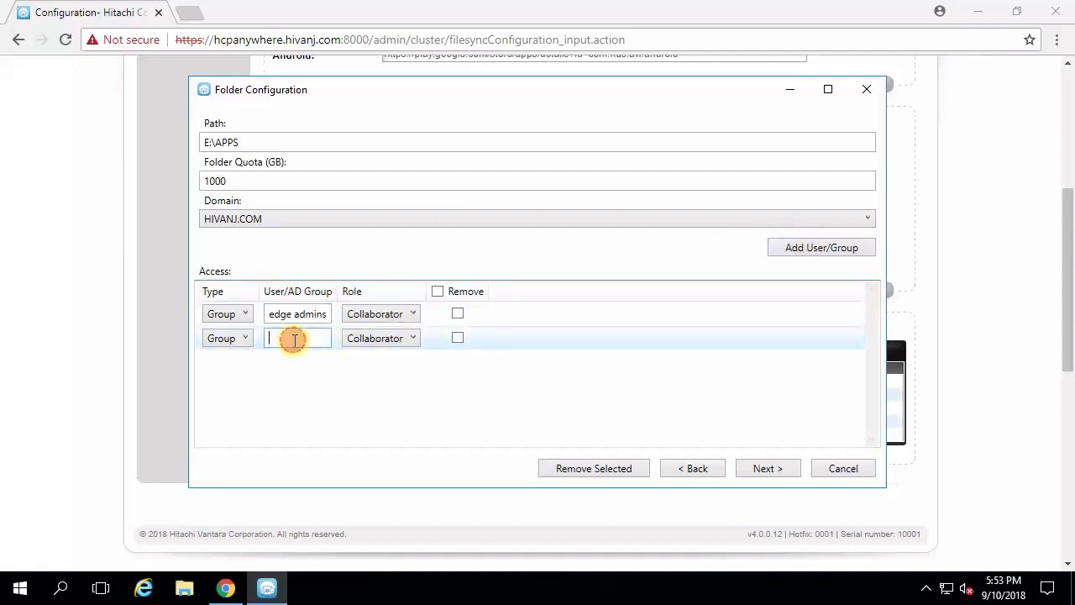
pyautogui.write('hcp admins')
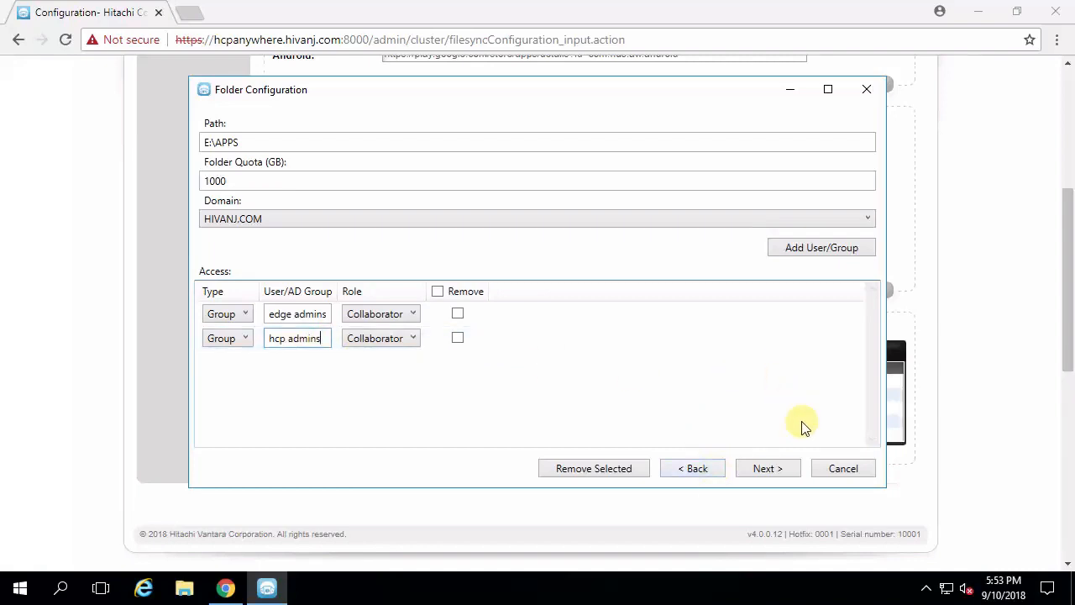
pyautogui.click(767, 468)
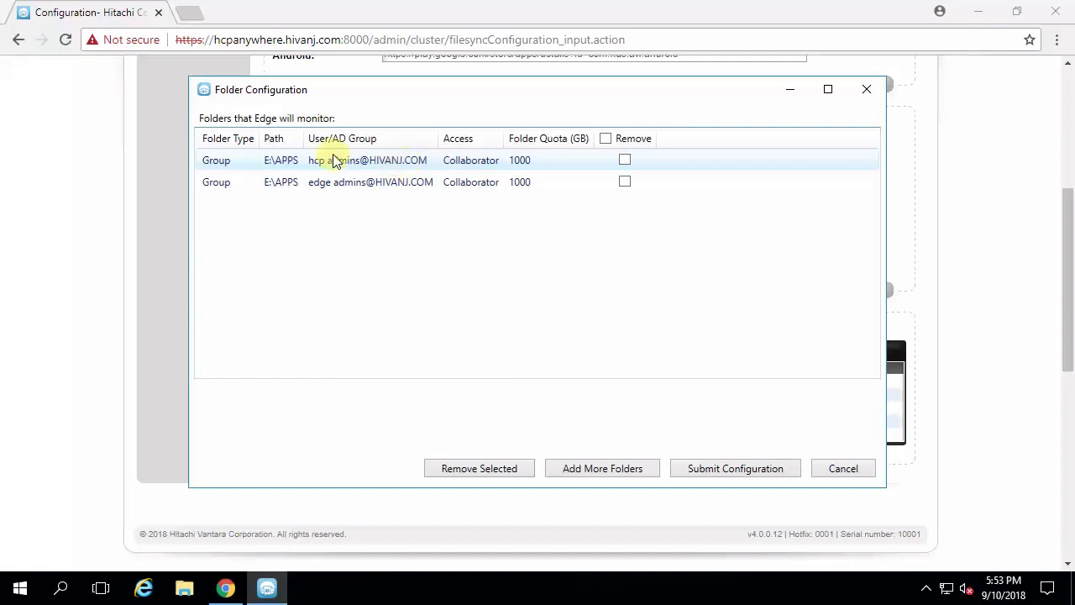
pyautogui.click(729, 473)
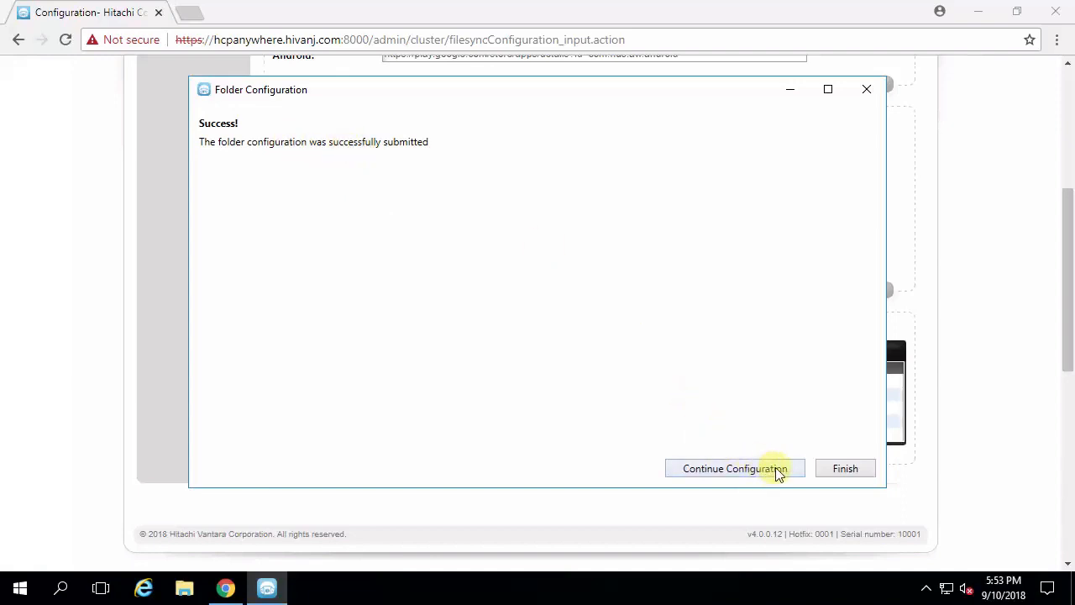
pyautogui.click(845, 469)
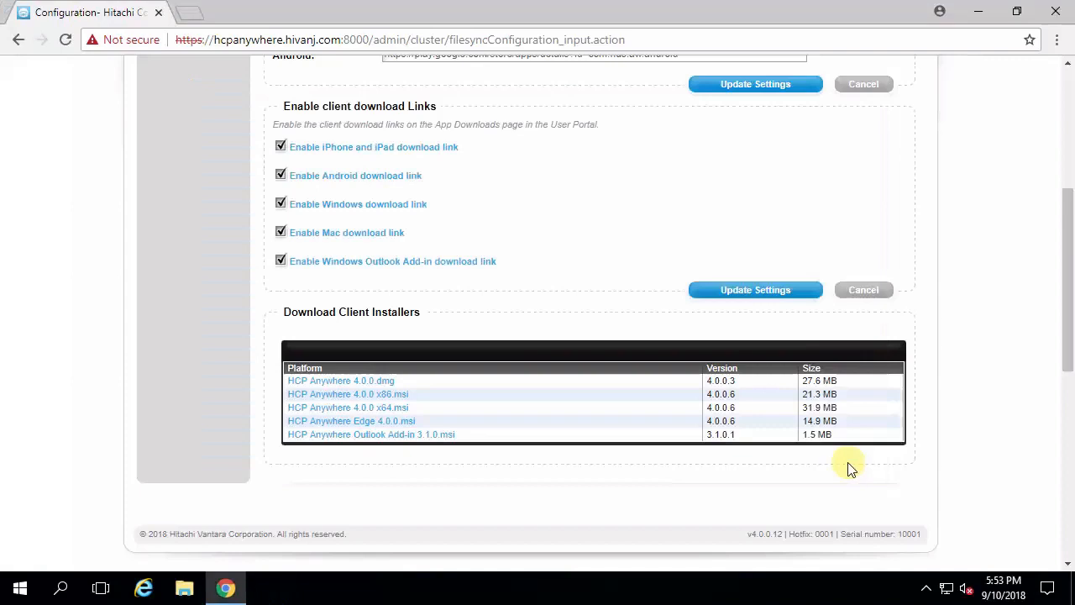
# - Show the available commands of the HCP Anywhere Edge background client
pyautogui.click(925, 590)
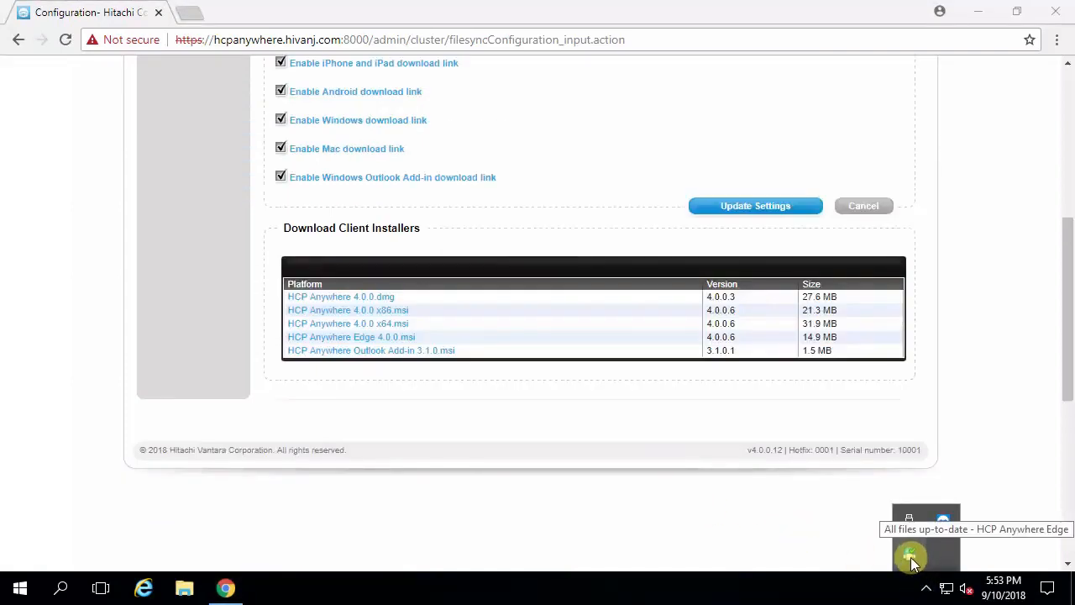
pyautogui.rightClick(911, 556)
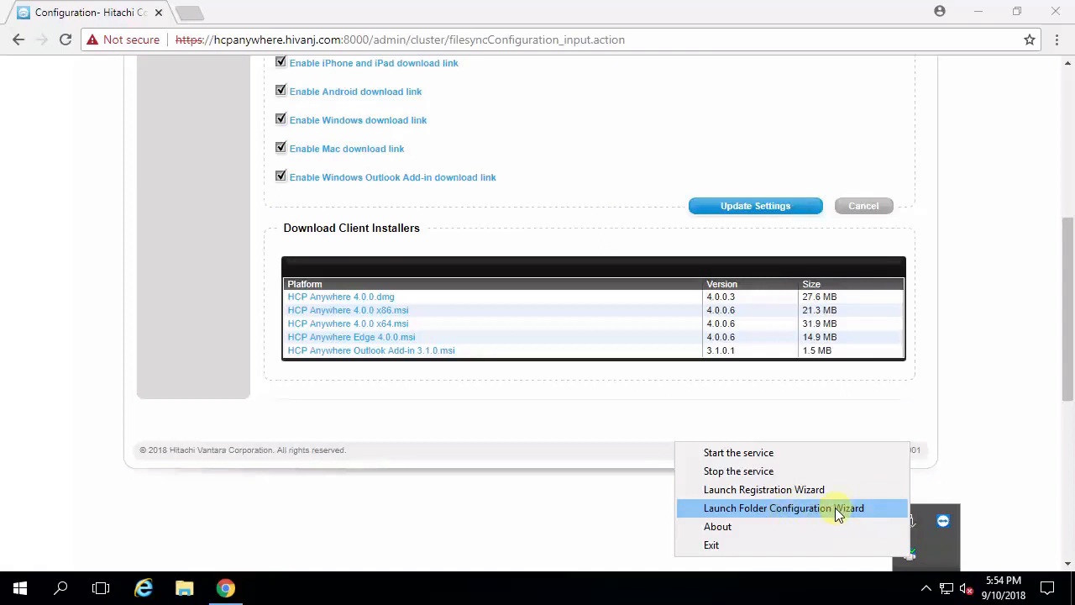
# - Open the Device Management overview in the HCP Anywhere admin console
pyautogui.scroll(5, 1010, 380)
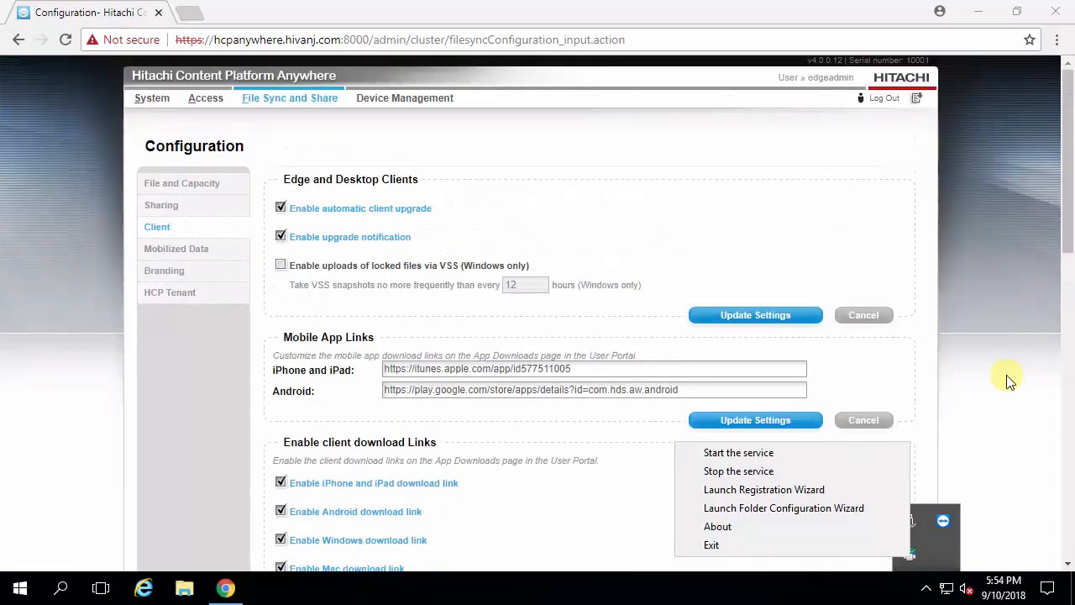
pyautogui.moveTo(382, 105)
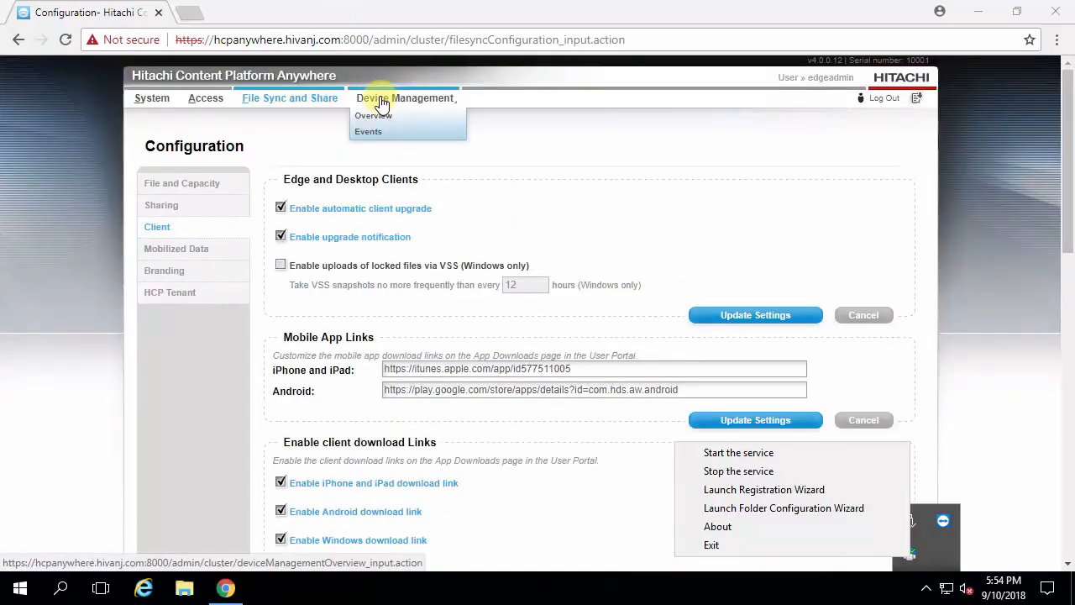
pyautogui.click(413, 98)
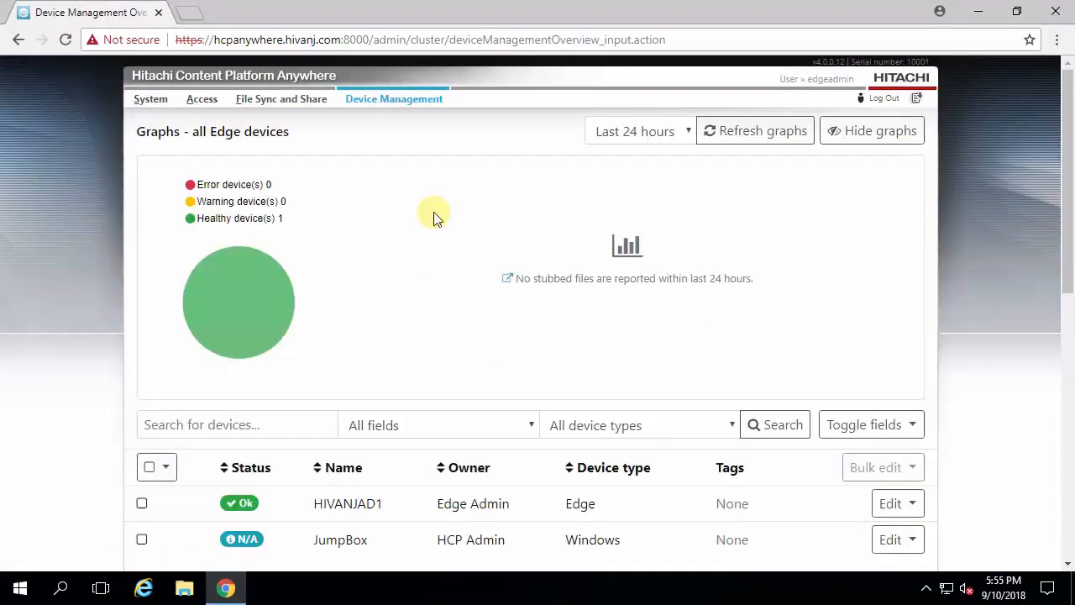
# - Review the device details of the Edge device HIVANJAD1, including its graphs and hardware information, and close them
pyautogui.scroll(-1, 435, 217)
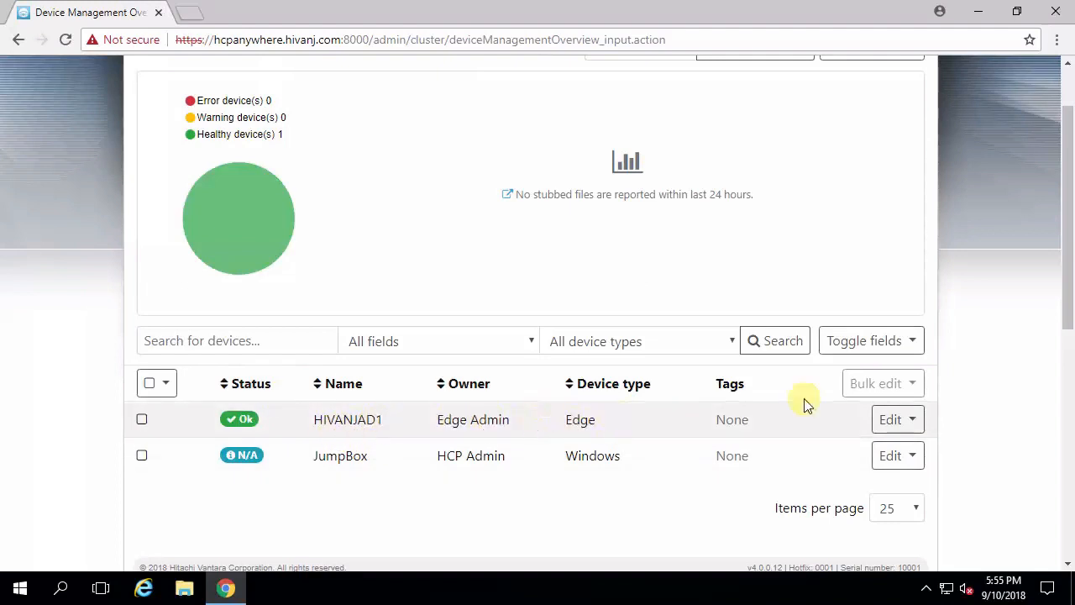
pyautogui.click(895, 423)
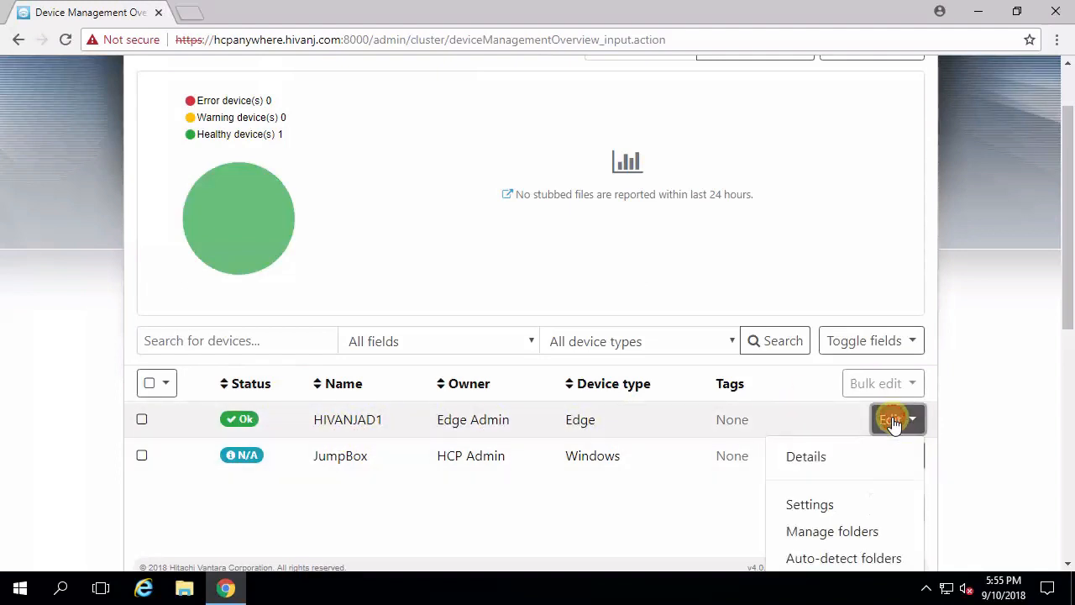
pyautogui.click(802, 458)
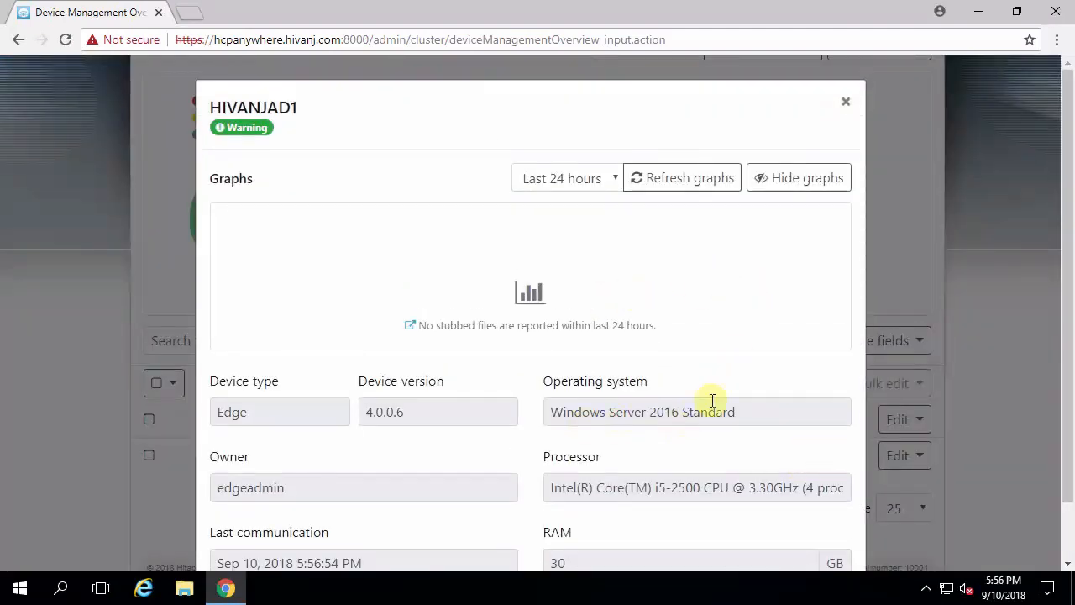
pyautogui.scroll(-1, 748, 311)
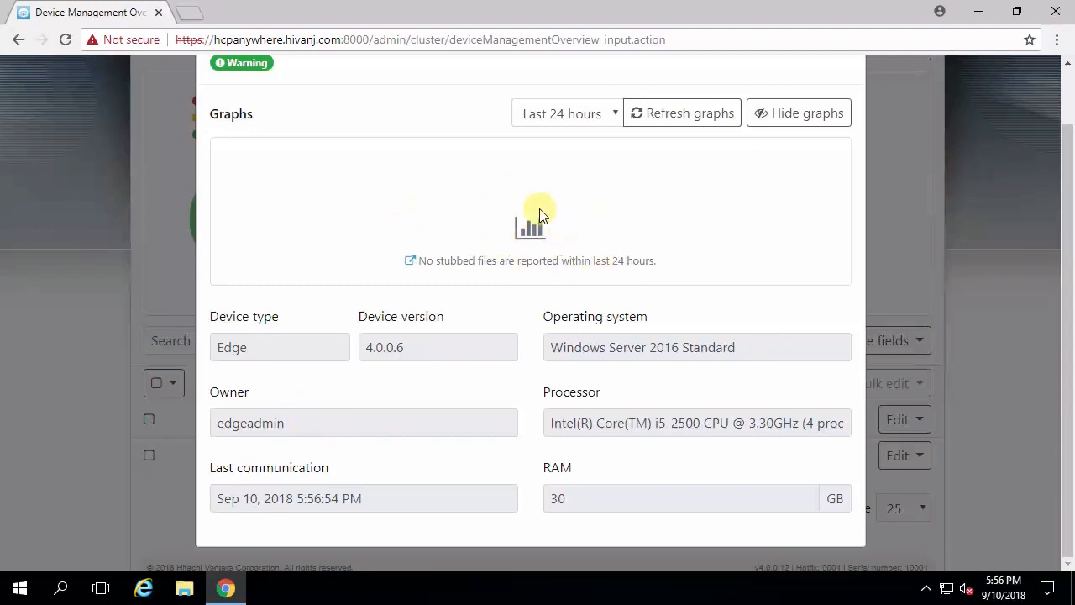
pyautogui.scroll(2, 661, 204)
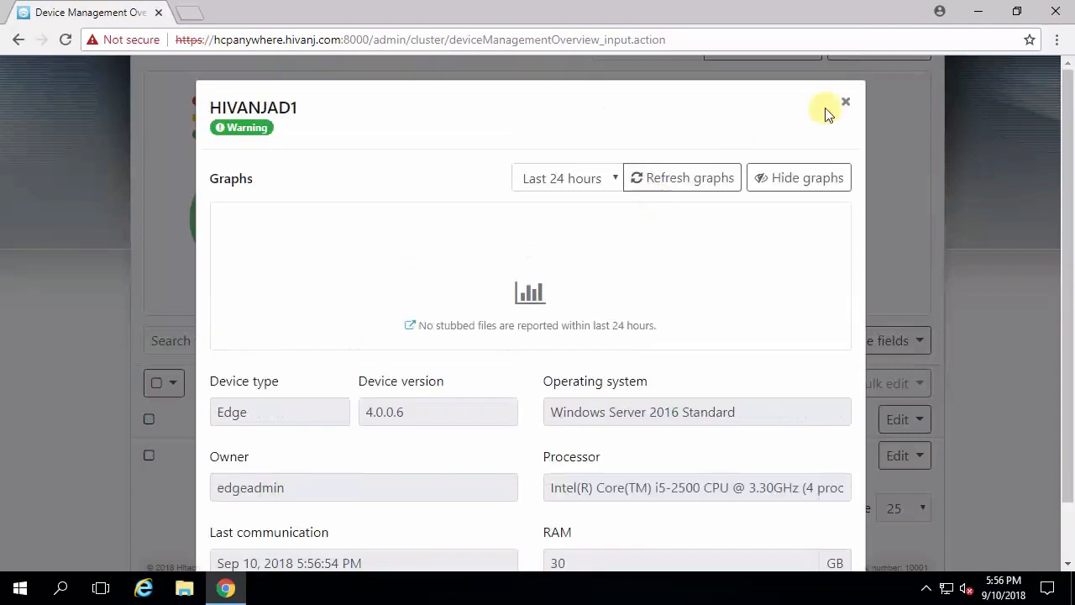
pyautogui.click(849, 107)
# - Open the settings of the HIVANJAD1 device and go to the options for detected folders
pyautogui.click(912, 417)
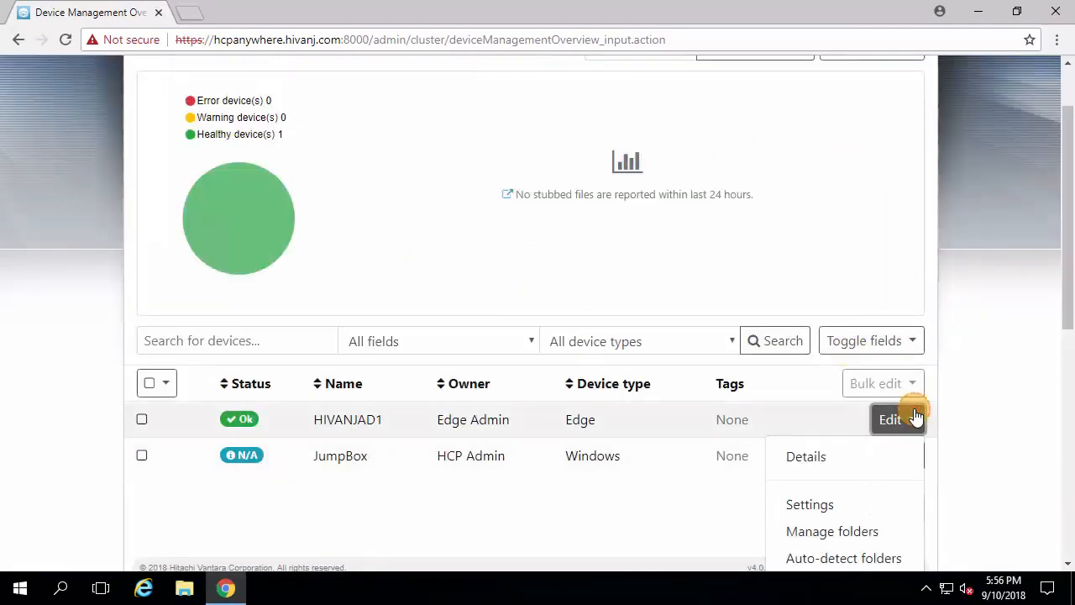
pyautogui.click(829, 504)
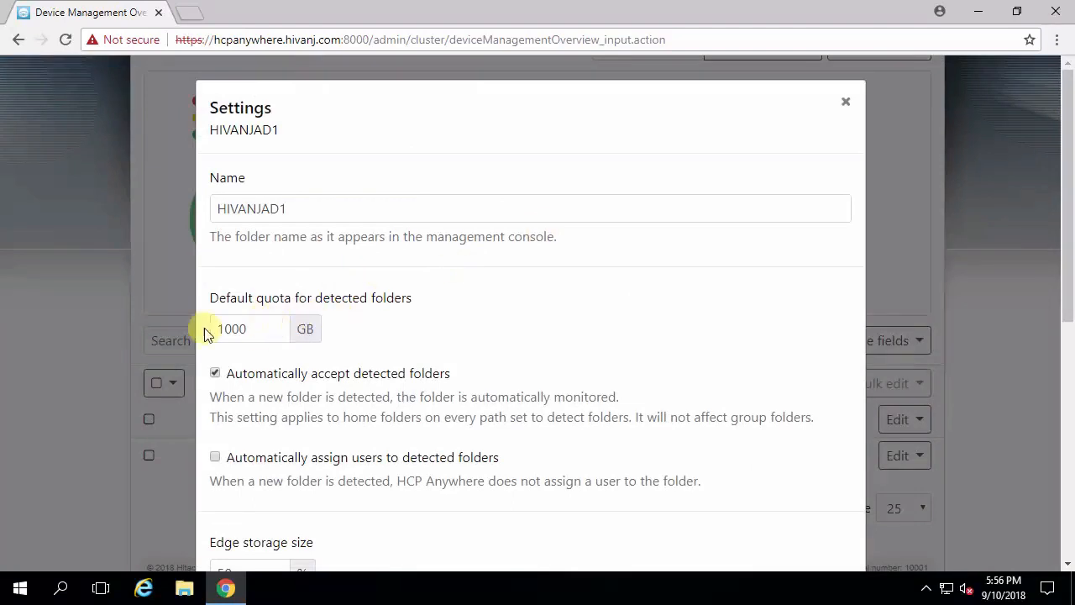
pyautogui.scroll(-1, 447, 302)
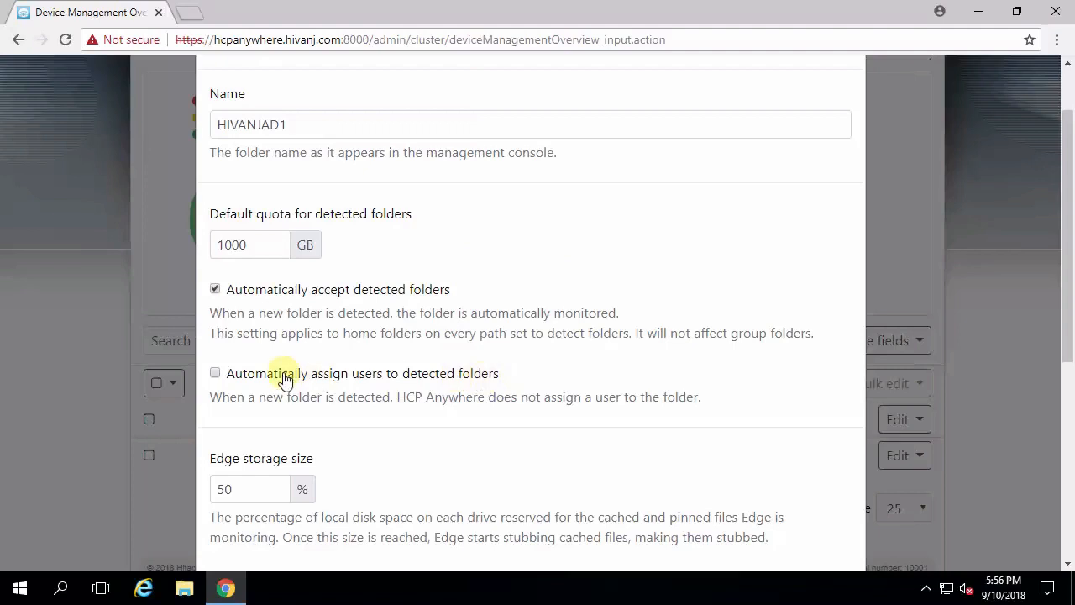
# - Turn on automatic user assignment for detected folders, read its explanation, and turn it back off
pyautogui.click(215, 374)
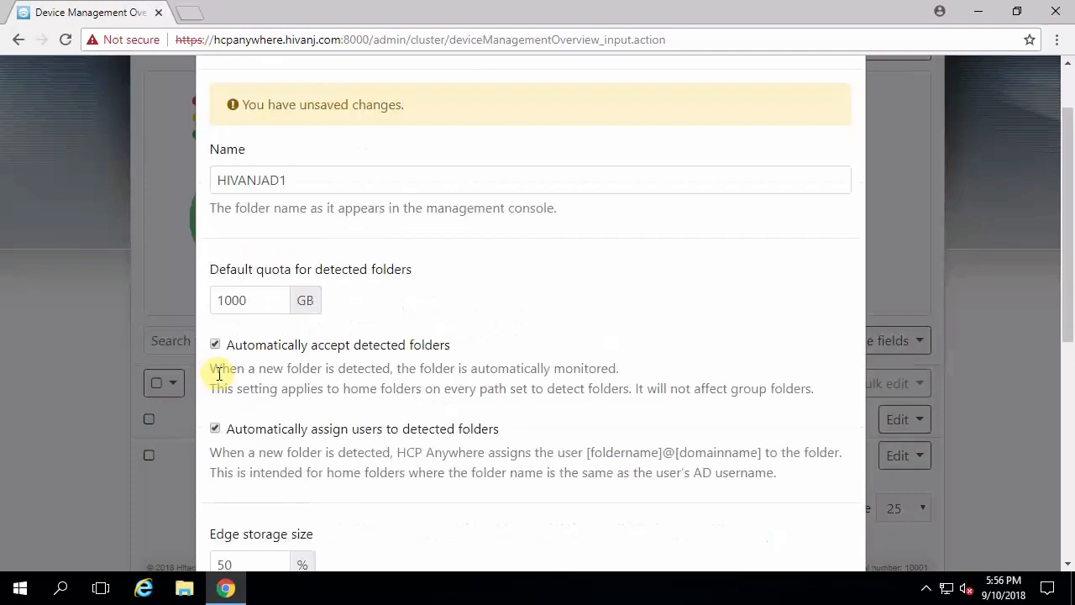
pyautogui.scroll(-1, 291, 394)
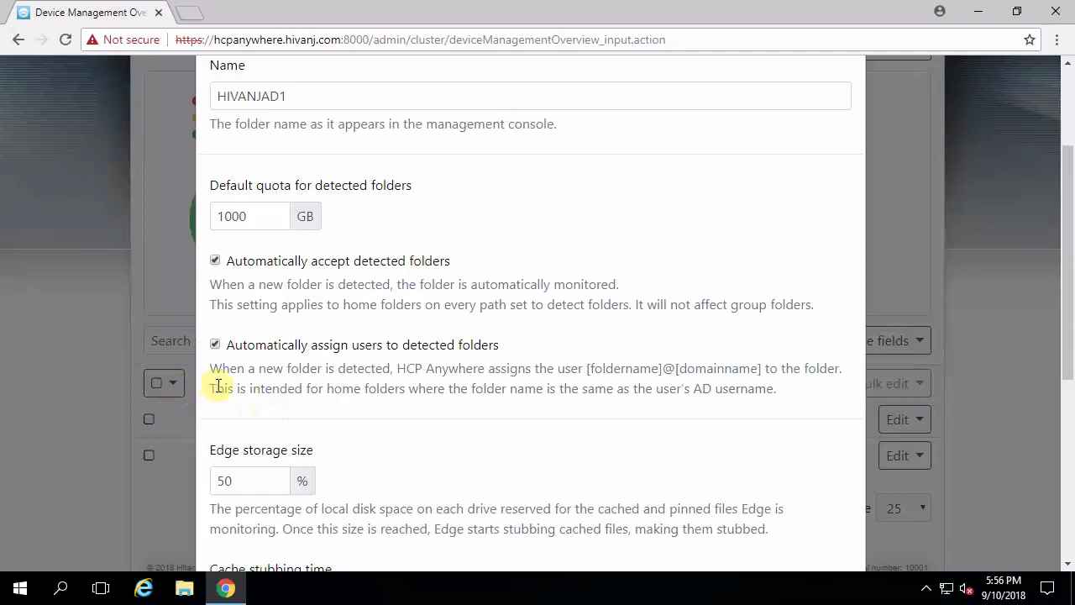
pyautogui.moveTo(212, 388); pyautogui.dragTo(409, 394)
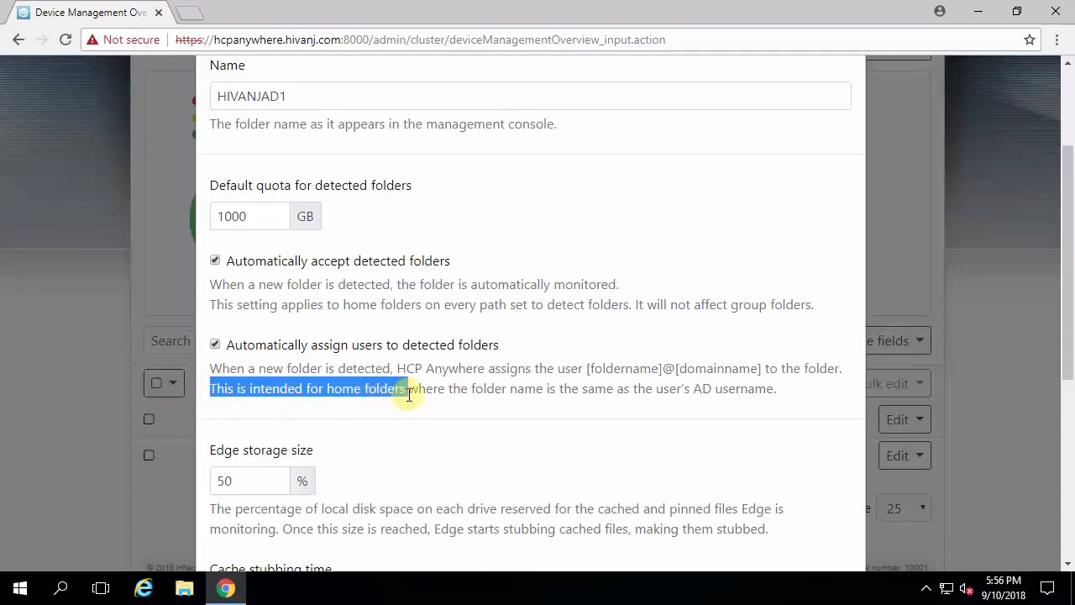
pyautogui.click(216, 345)
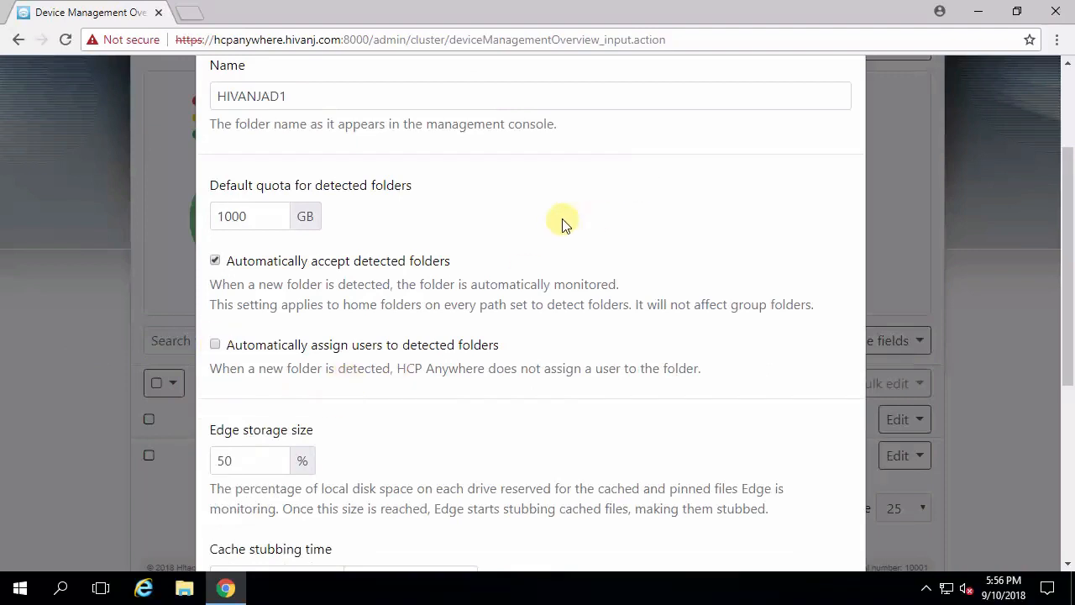
# - Review the Edge storage size, cache stubbing, offline write and excluded exe options, and save the device settings
pyautogui.scroll(-2, 563, 223)
pyautogui.scroll(-1, 373, 249)
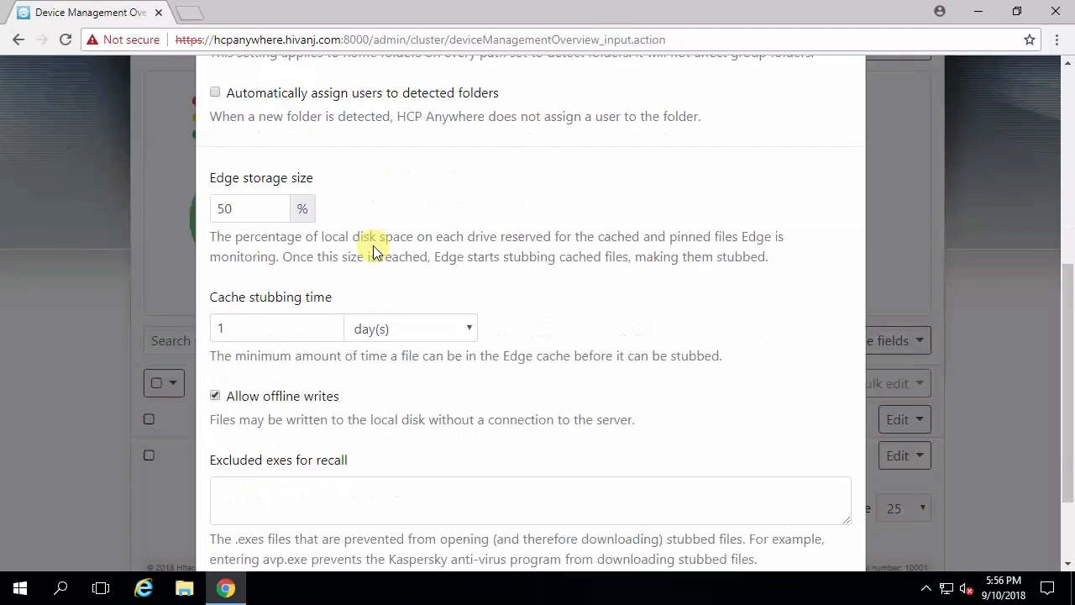
pyautogui.scroll(-2, 315, 333)
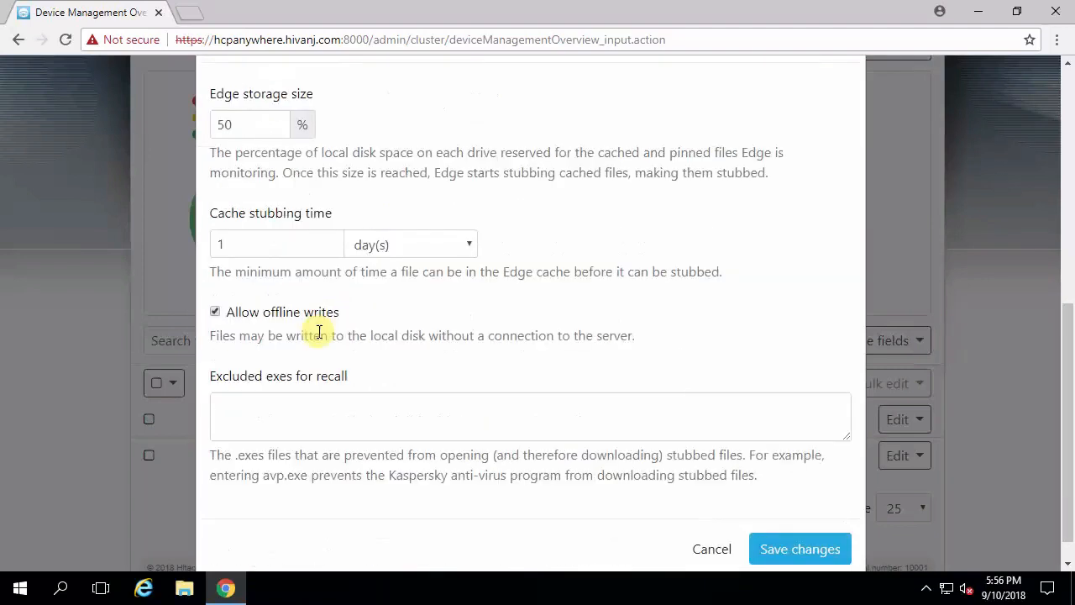
pyautogui.click(802, 515)
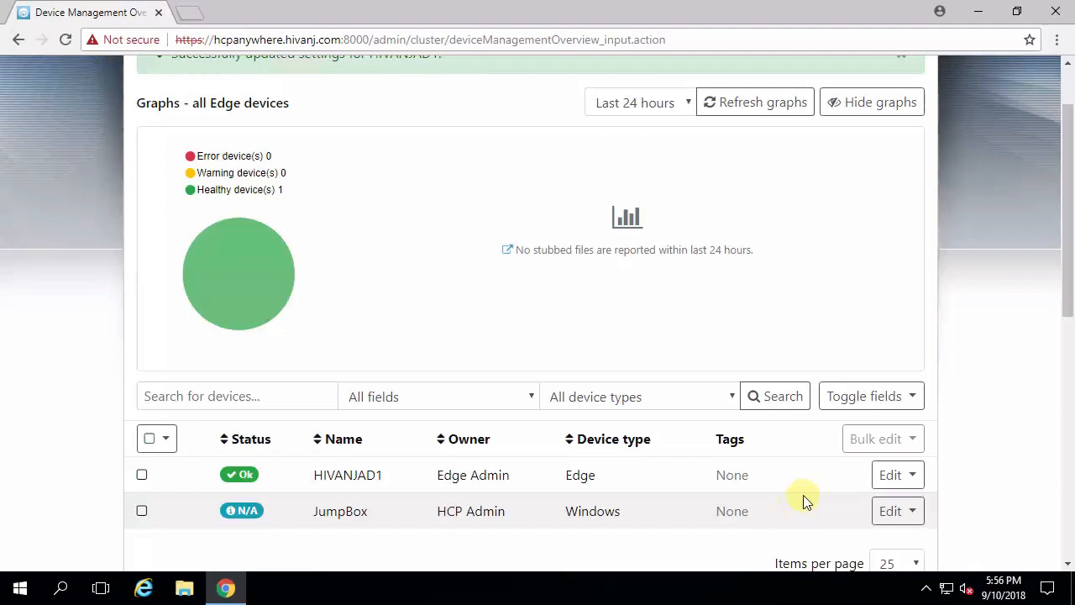
# - Open folder management for the HIVANJAD1 device and review the edit options of the APPS folder
pyautogui.click(906, 477)
pyautogui.scroll(-1, 833, 492)
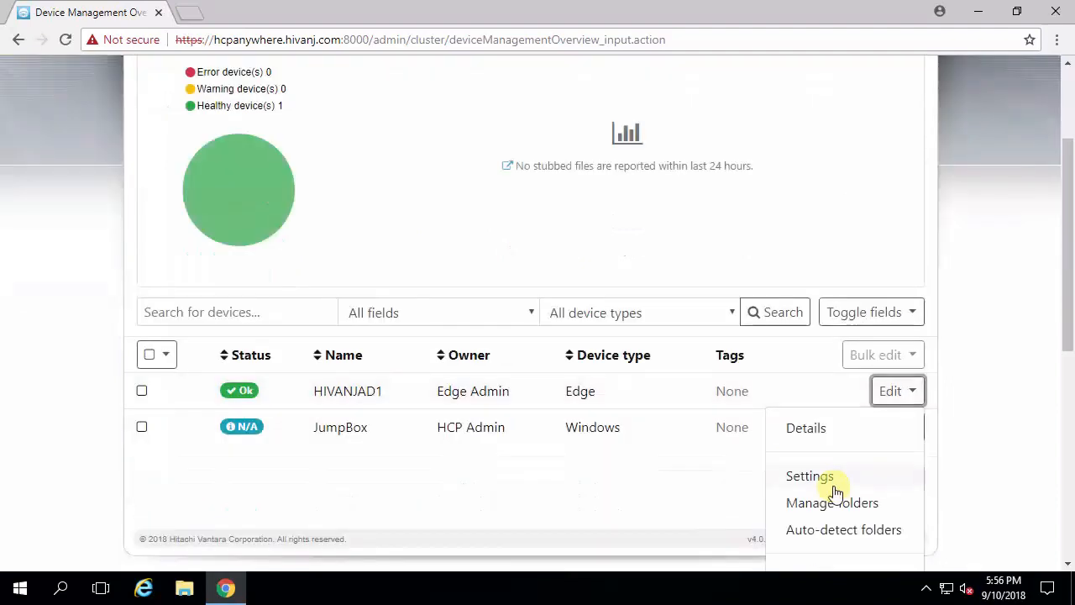
pyautogui.click(850, 502)
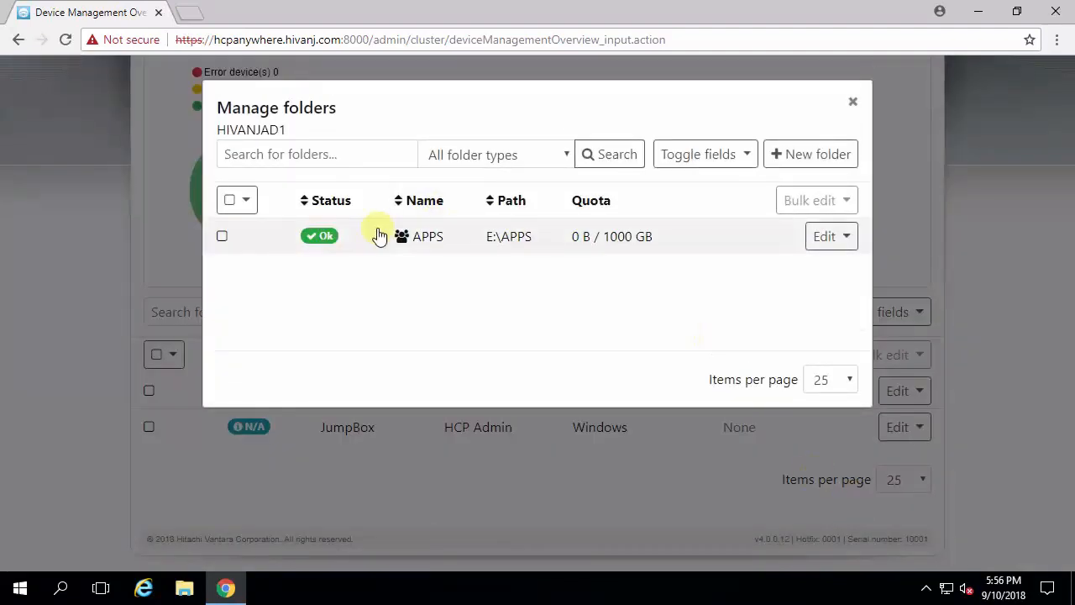
pyautogui.click(820, 238)
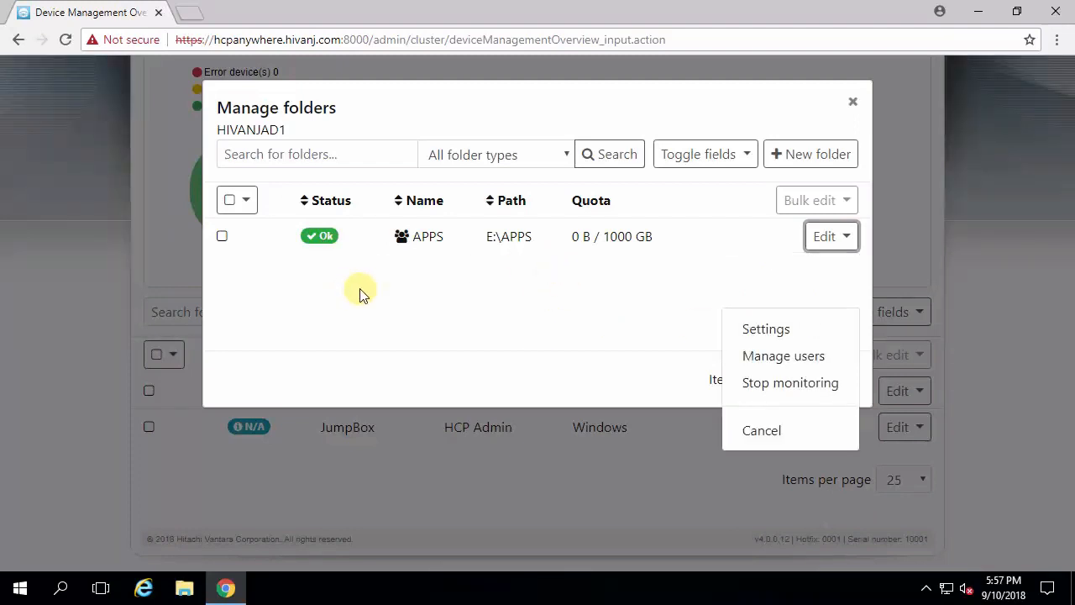
# - Begin a new Edge folder with the path e:\test1, then cancel it and close the folder management of HIVANJAD1
pyautogui.click(802, 155)
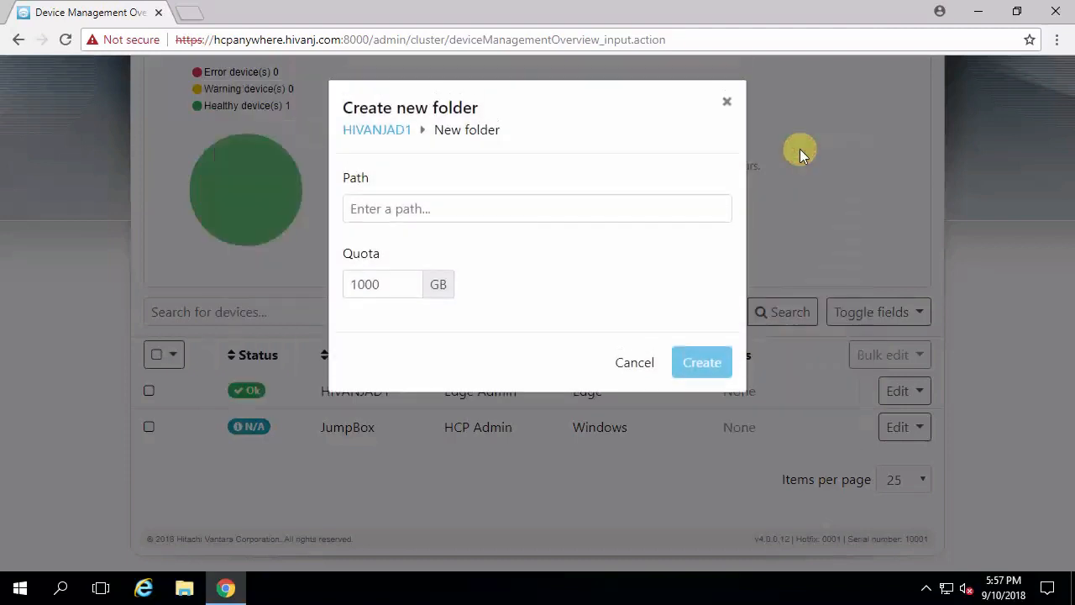
pyautogui.click(488, 209)
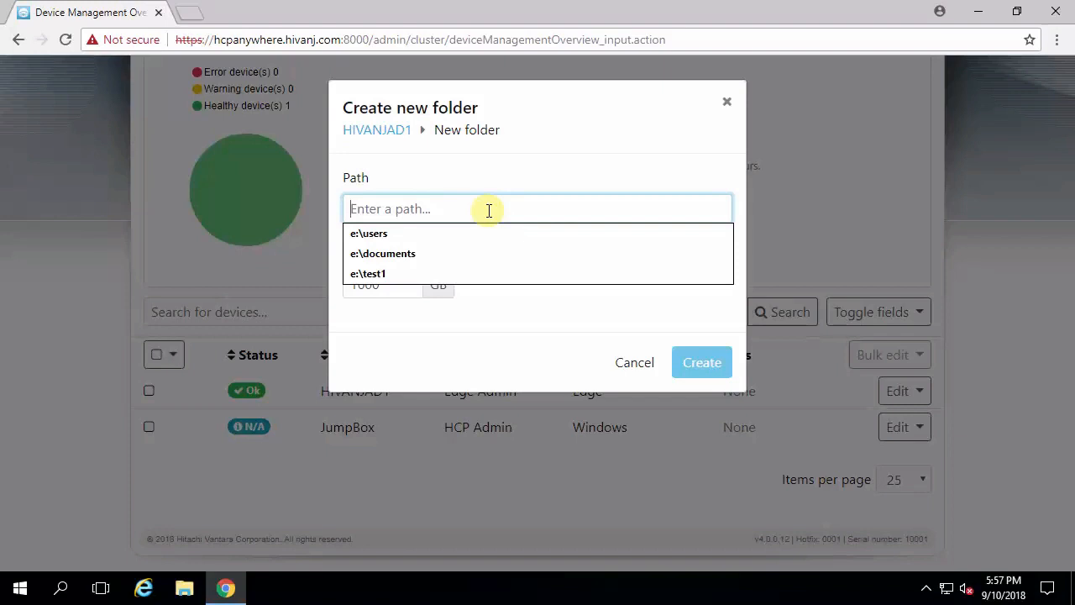
pyautogui.click(375, 273)
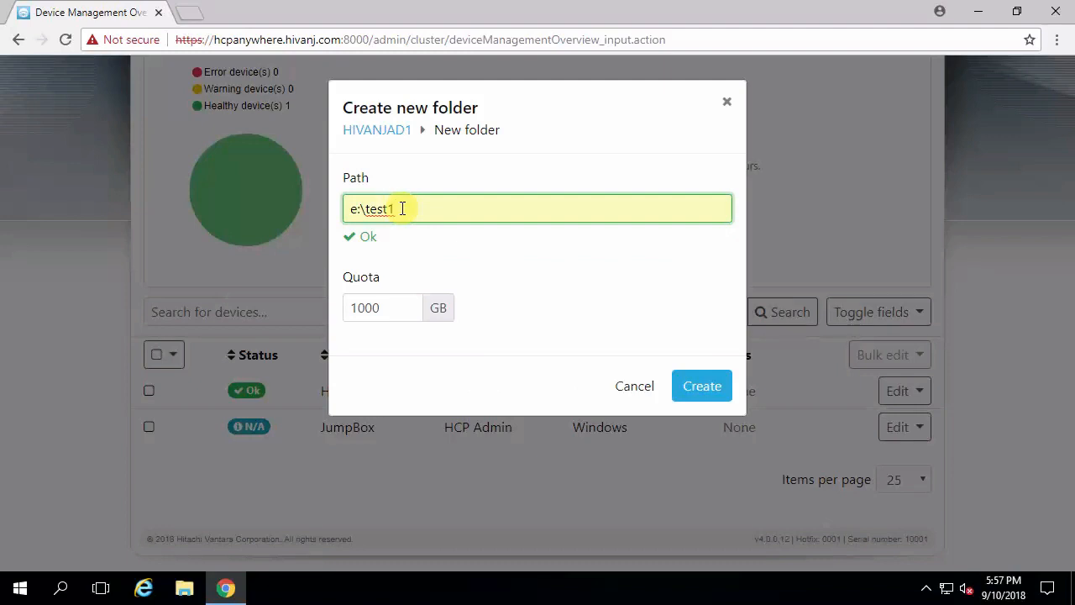
pyautogui.click(640, 390)
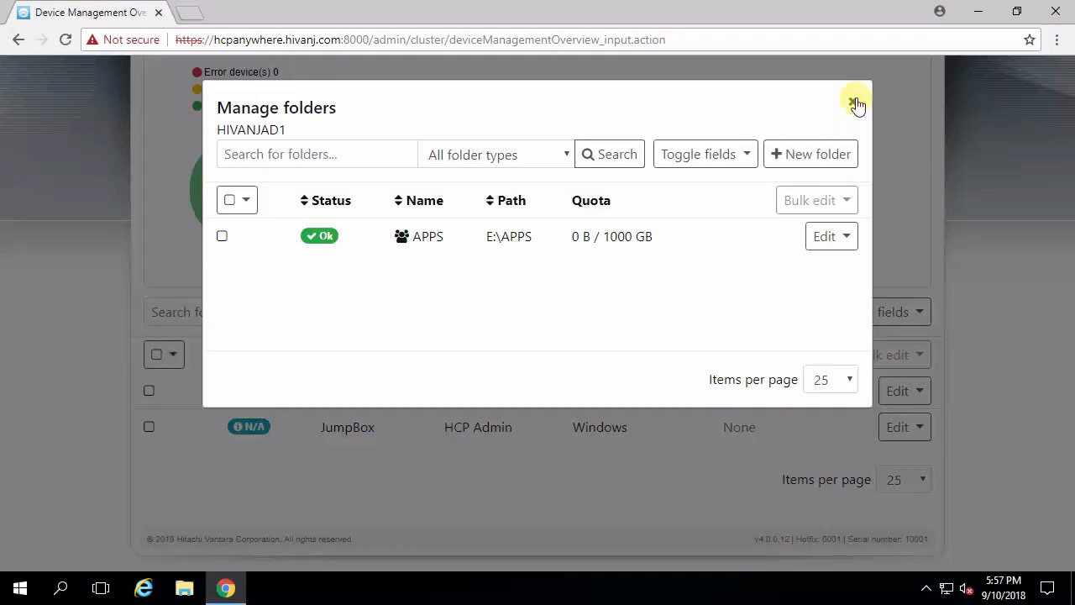
pyautogui.click(854, 104)
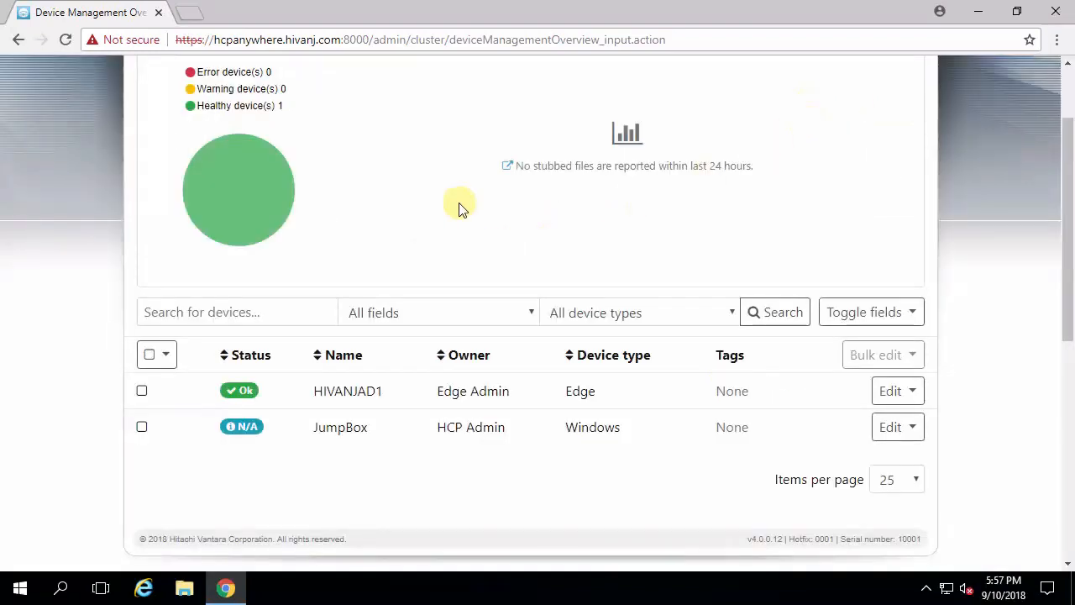
# - Switch to File Explorer and open the APPS team folder on the DATA (E:) drive to view its contents
pyautogui.click(186, 589)
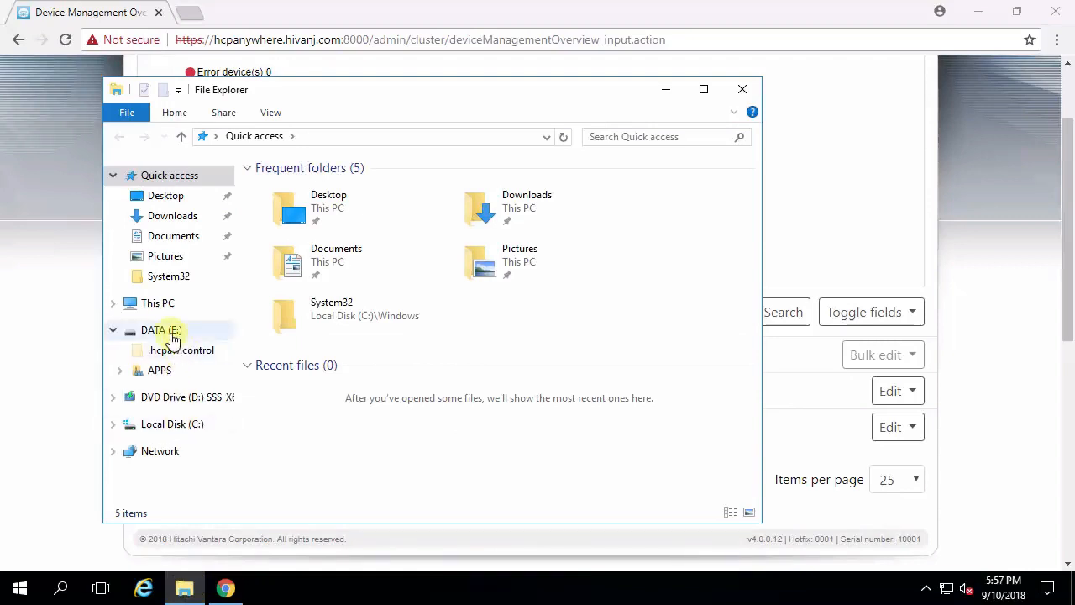
pyautogui.click(160, 329)
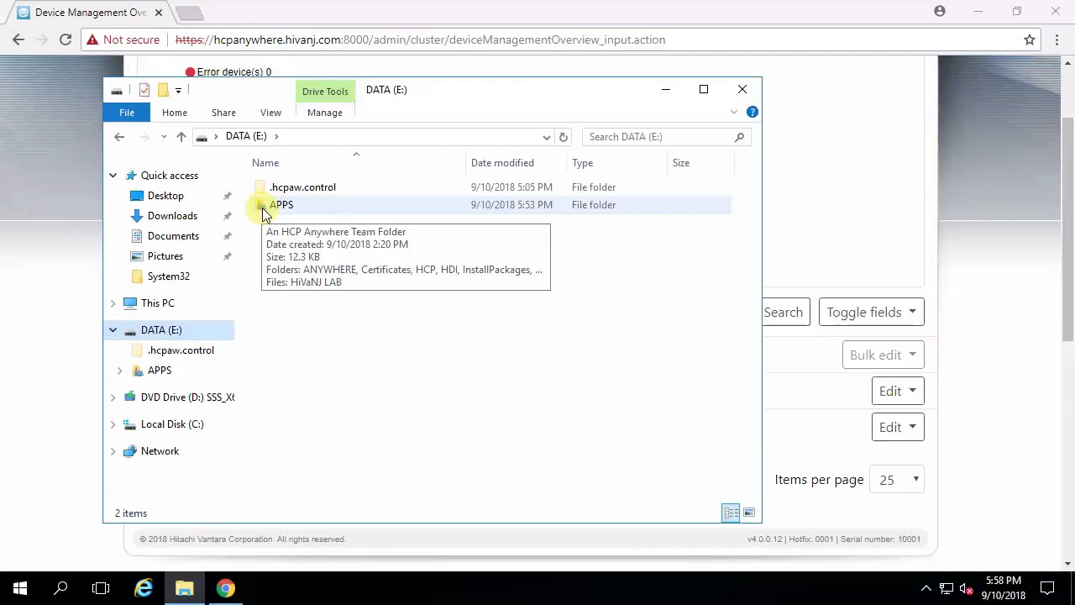
pyautogui.doubleClick(264, 211)
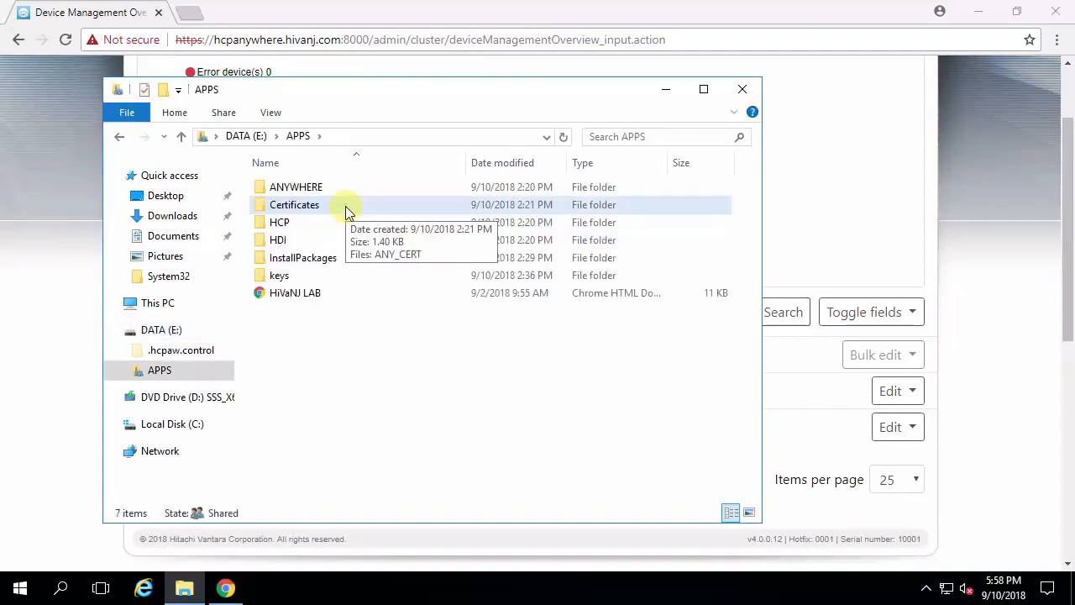